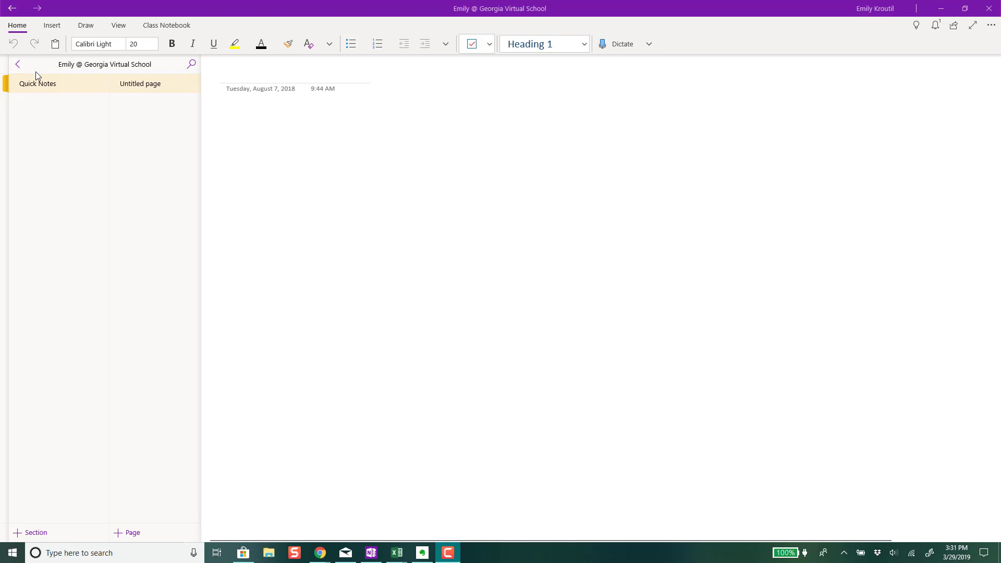
Step: Open the Helpful Links notebook and go to its Professional Learning section
left_click(17, 64)
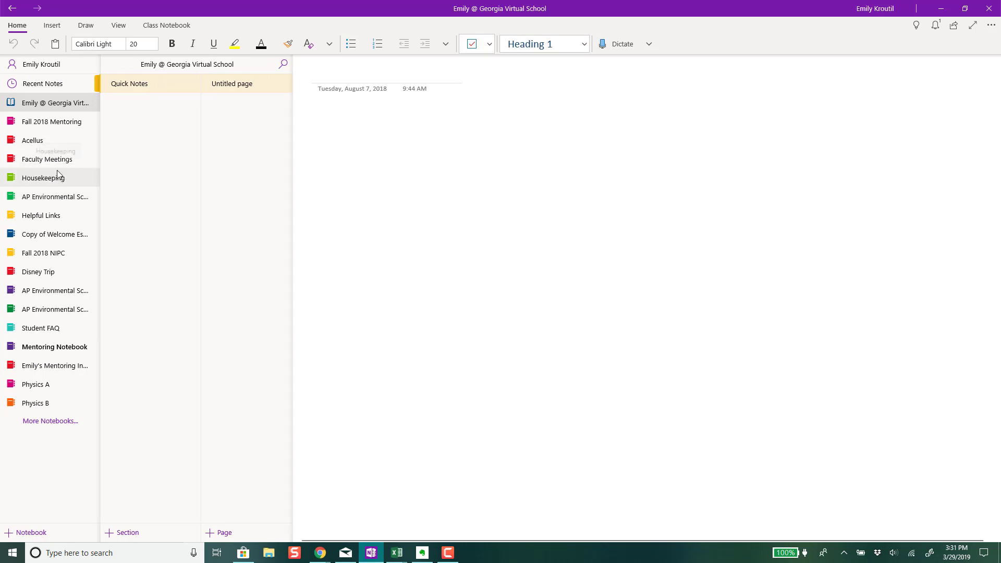
left_click(58, 217)
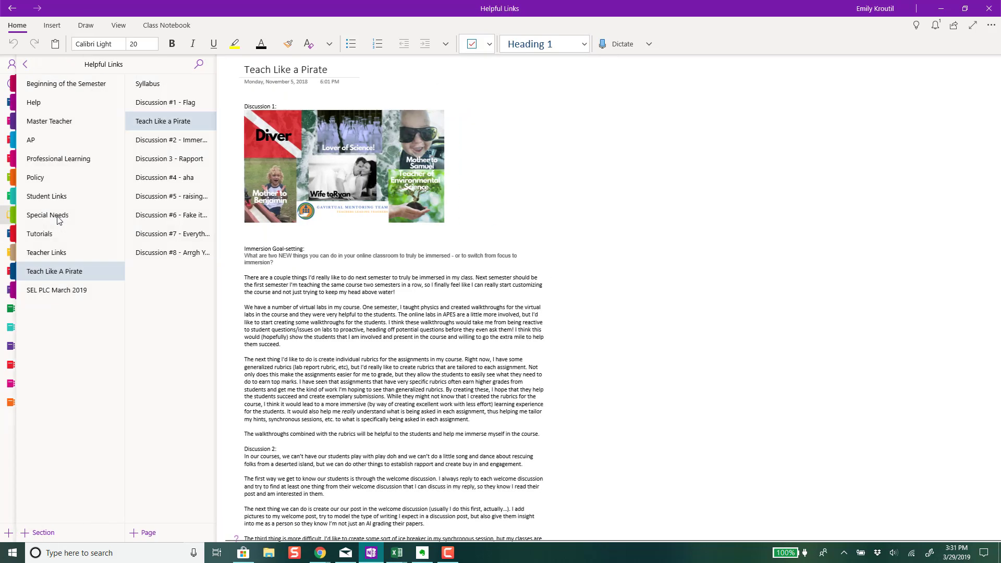
left_click(57, 163)
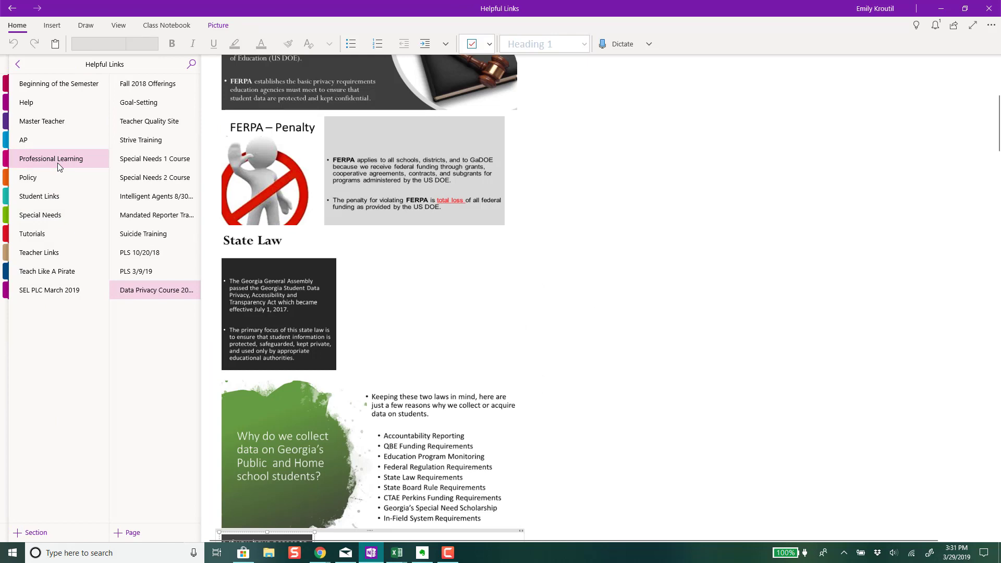
Step: Review the Goal-Setting, Strive Training and Mandated Reporter Training pages in the Professional Learning section
left_click(150, 103)
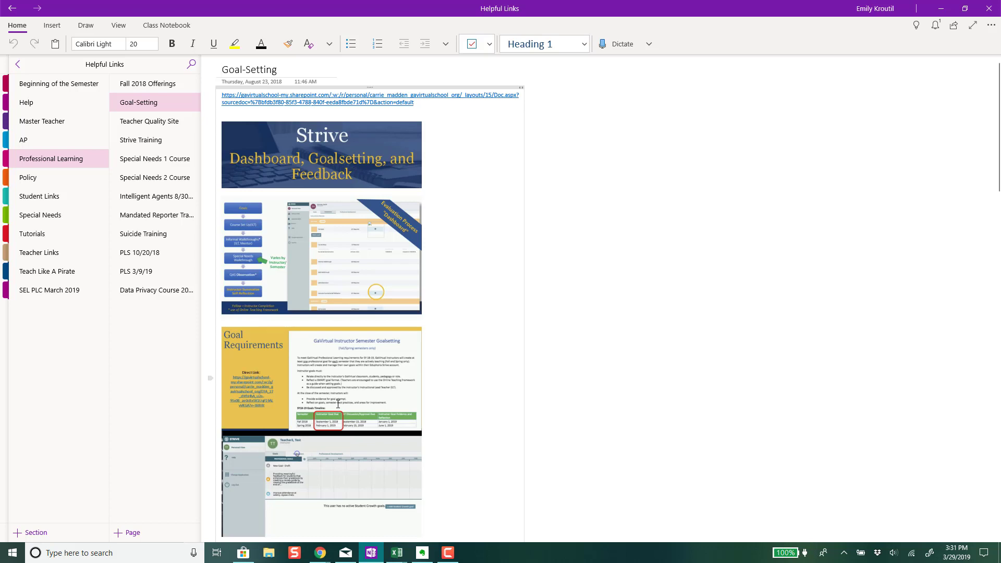
scroll(448, 280, "down", 3)
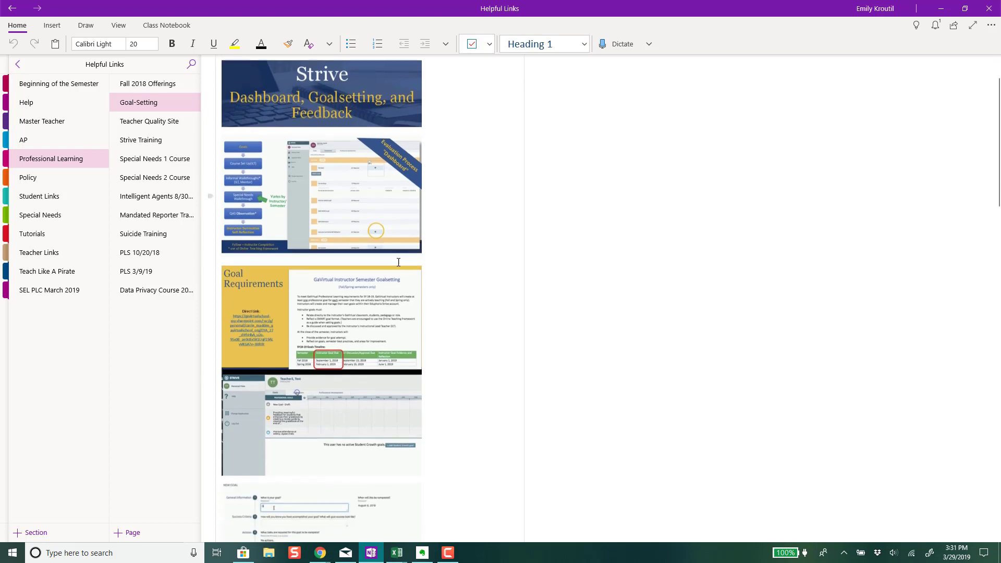
scroll(349, 364, "down", 18)
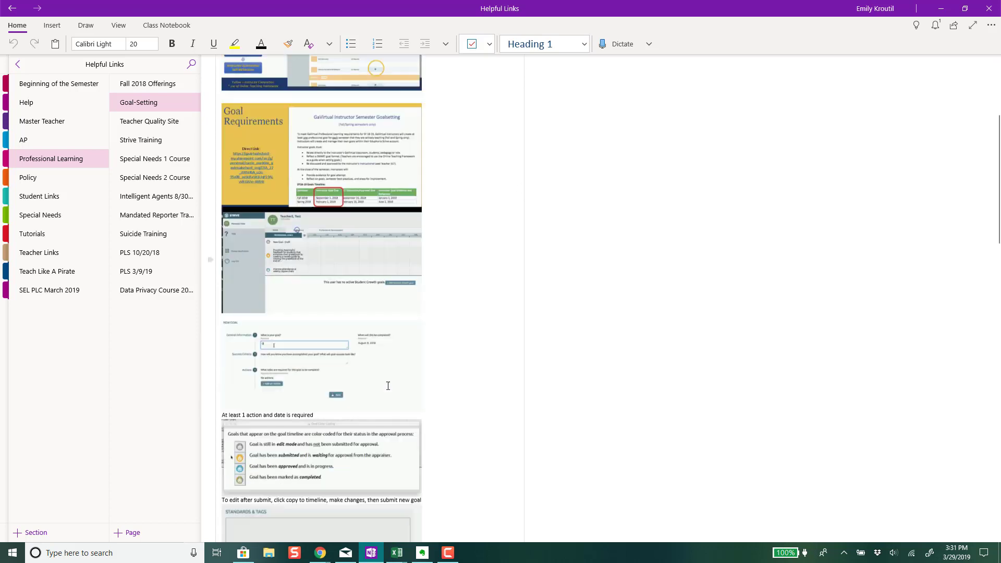
left_click(151, 135)
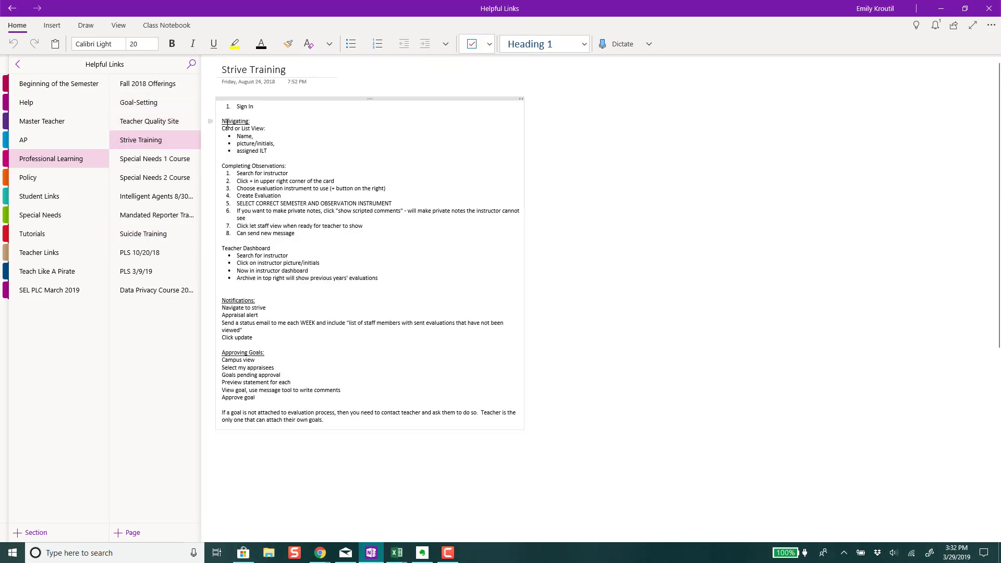
left_click(146, 215)
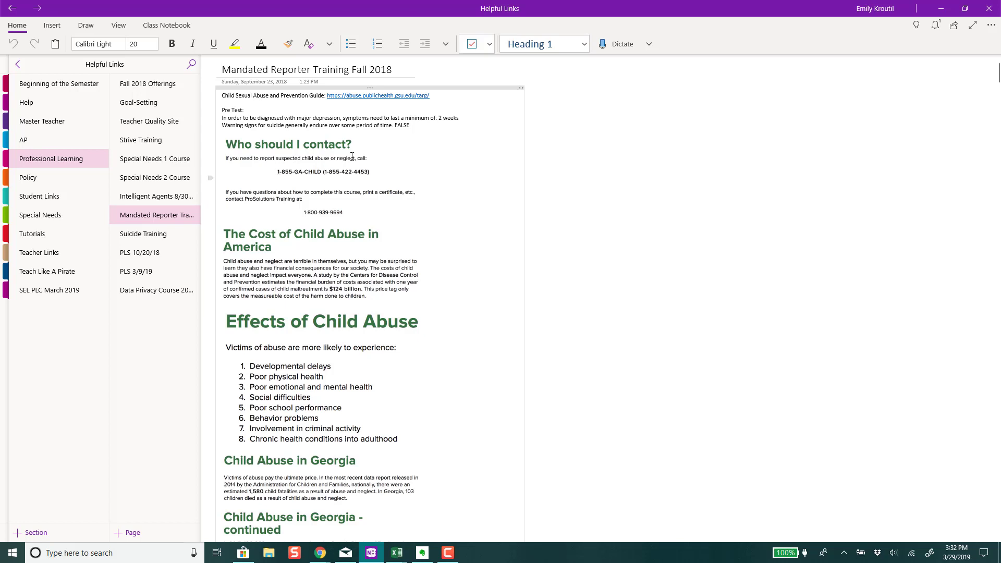
left_click_drag(144, 241, 144, 243)
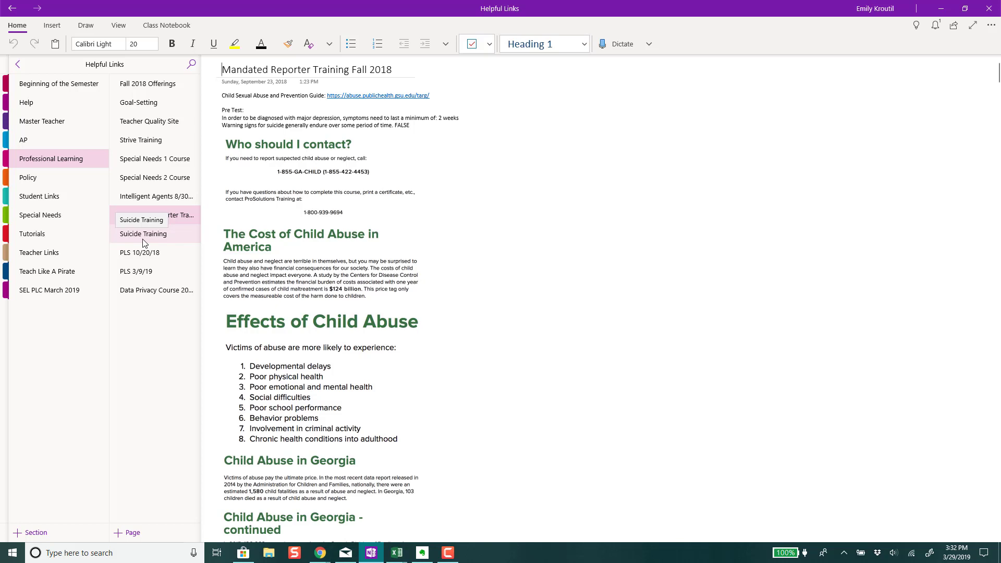
left_click_drag(144, 243, 144, 243)
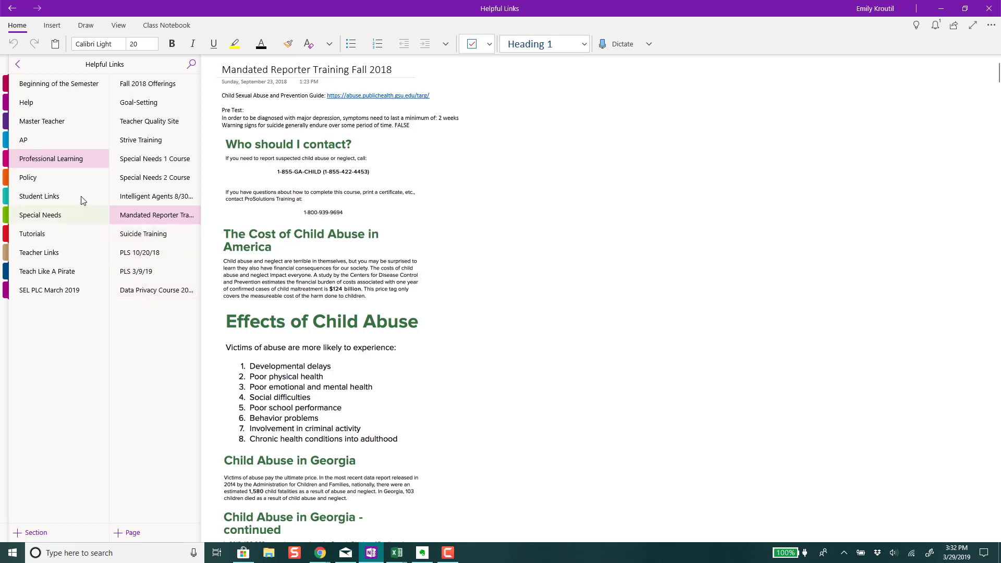
Step: Open the Teach Like A Pirate section and read through its Teach Like a Pirate page
left_click(65, 271)
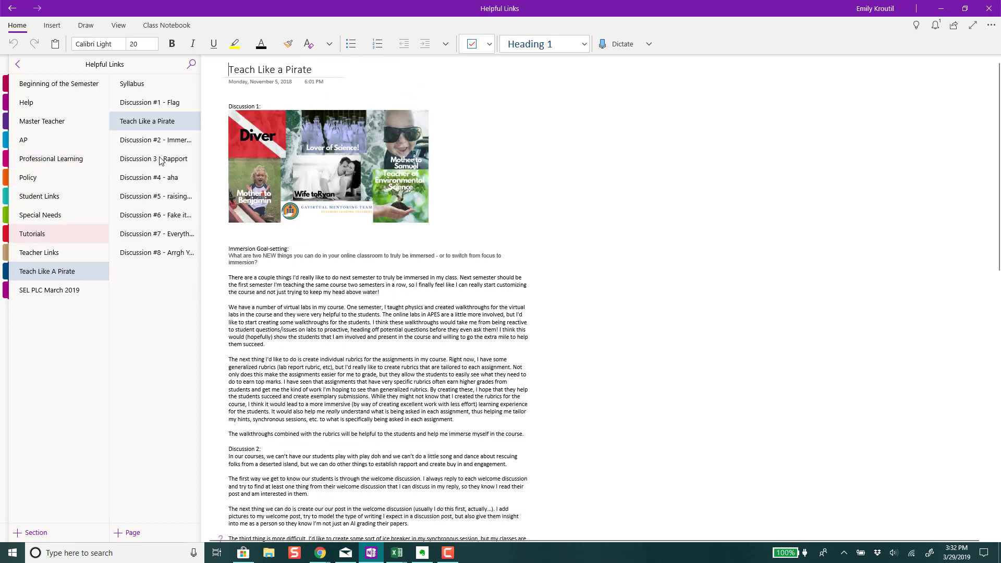
left_click(165, 103)
left_click(160, 122)
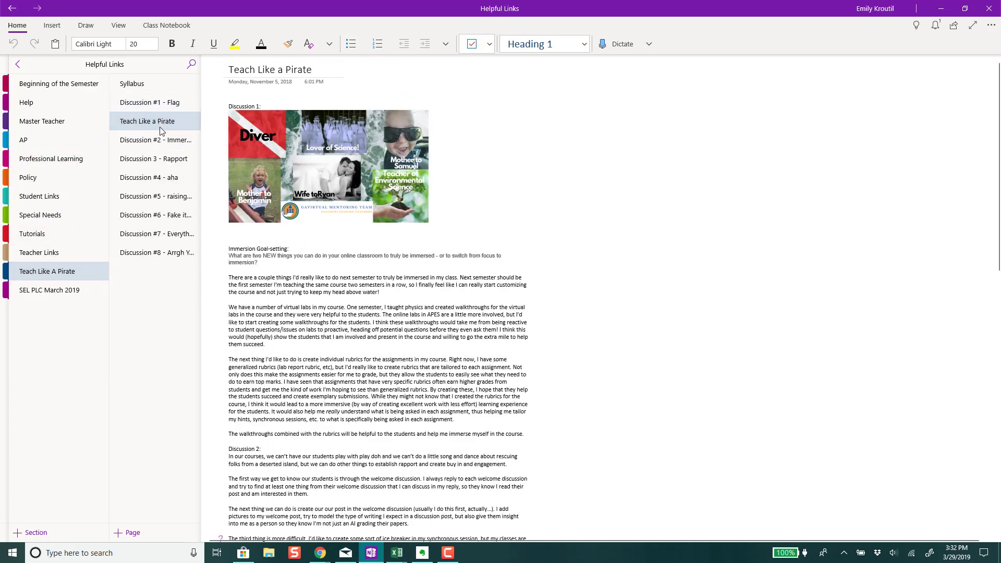
scroll(348, 329, "down", 10)
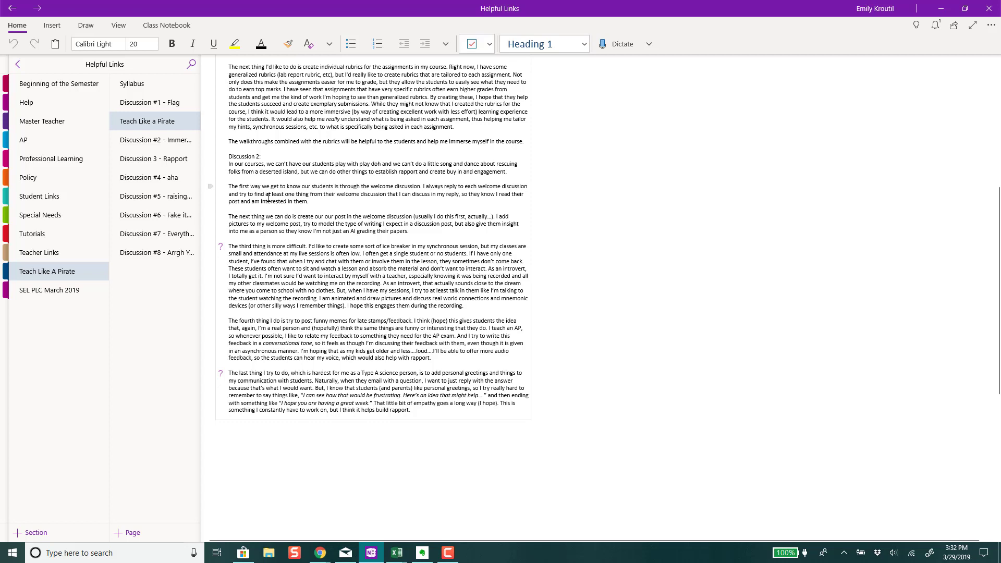
scroll(269, 197, "up", 10)
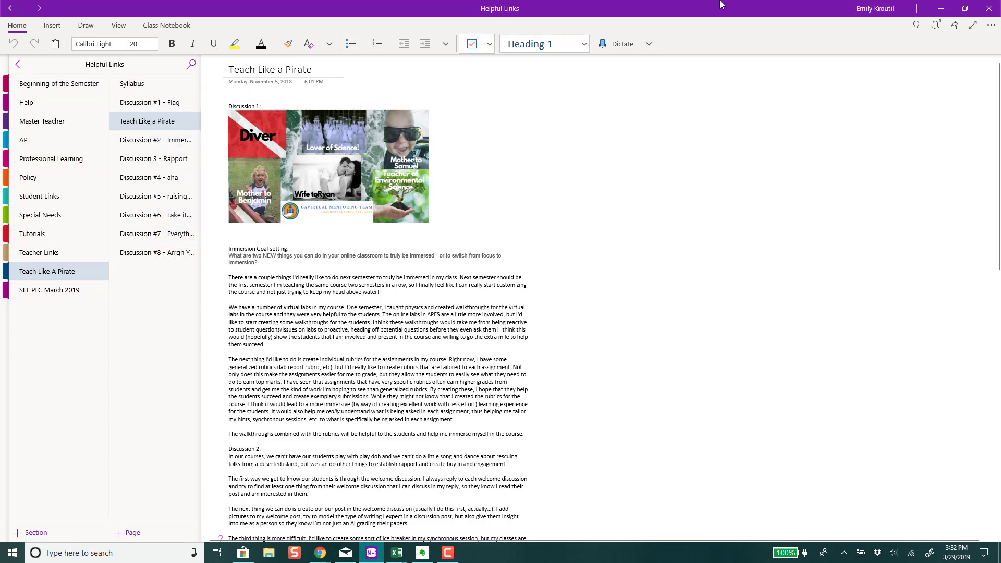
Step: Look at the sharing options for the Helpful Links notebook and close them
left_click(953, 28)
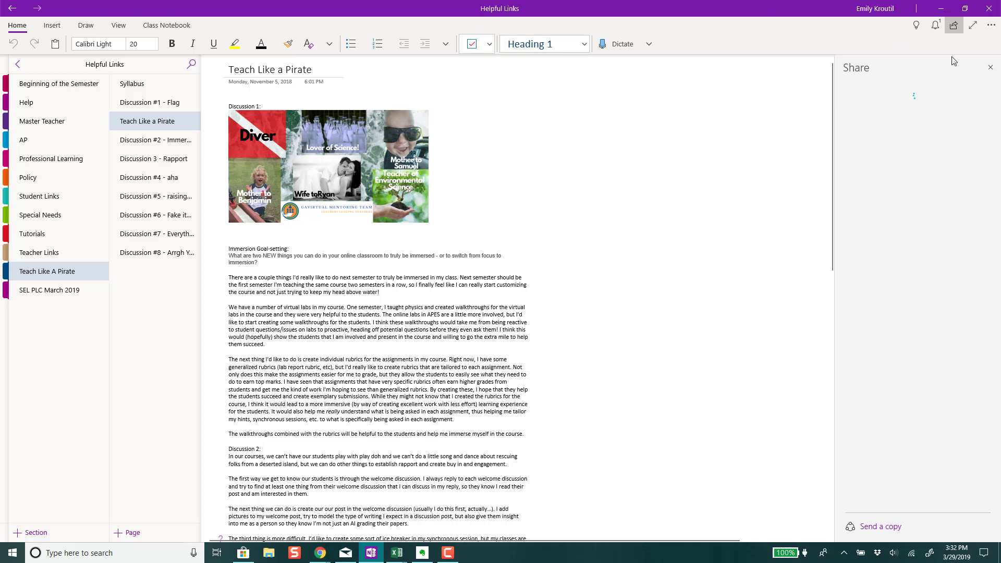
left_click(991, 27)
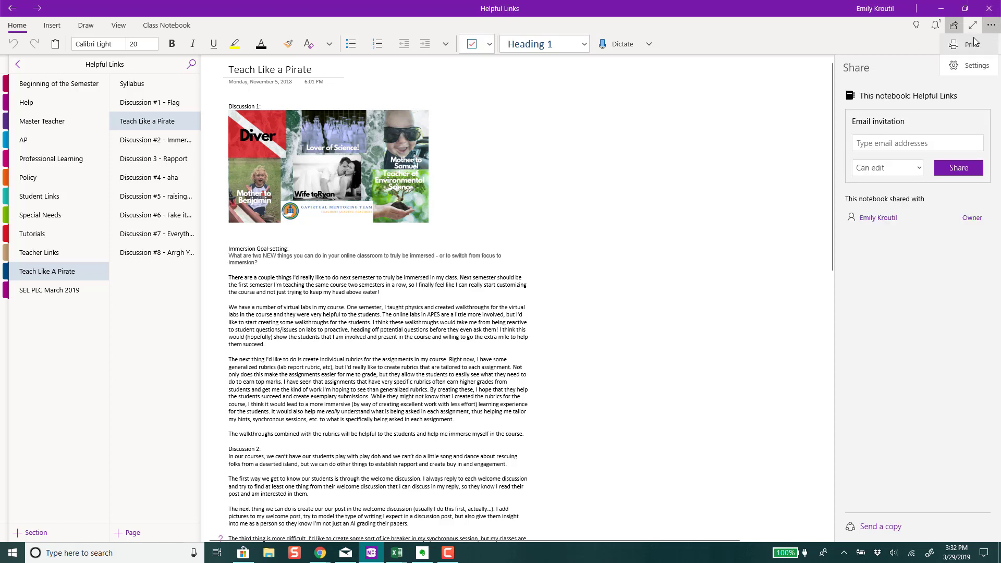
left_click(991, 27)
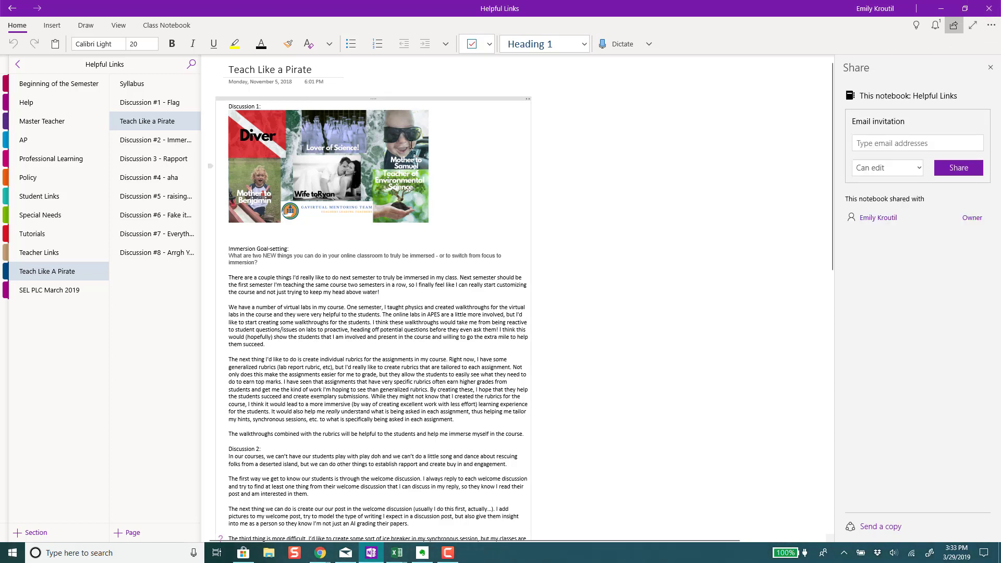
left_click(990, 67)
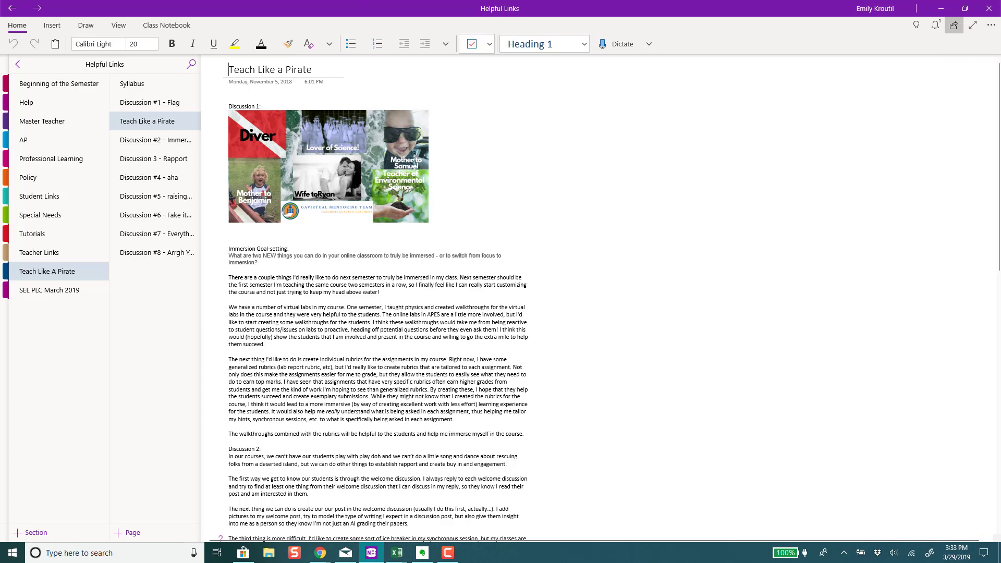
Step: Draw freehand red pen strokes over the text of the Teach Like a Pirate page
left_click(85, 27)
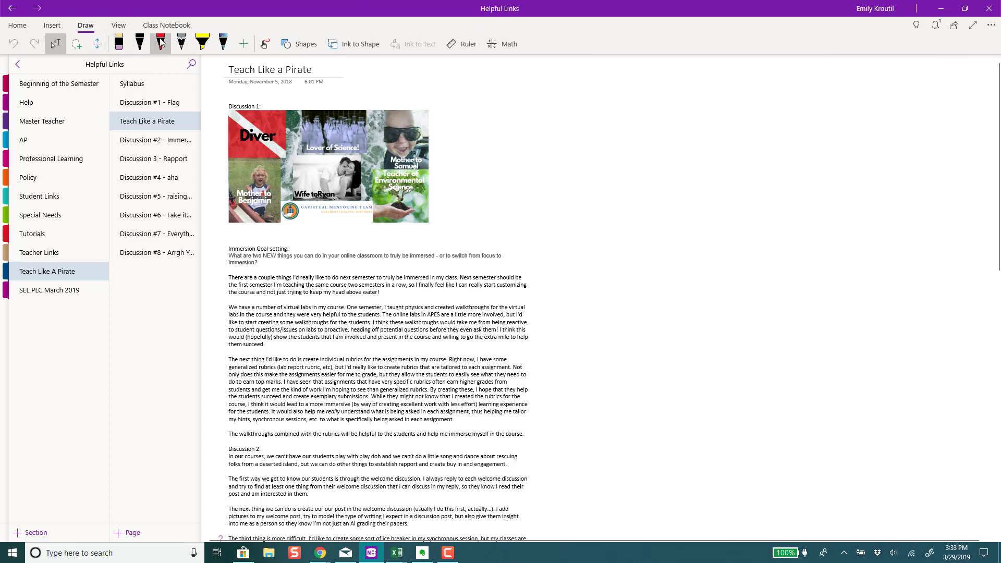
left_click(418, 243)
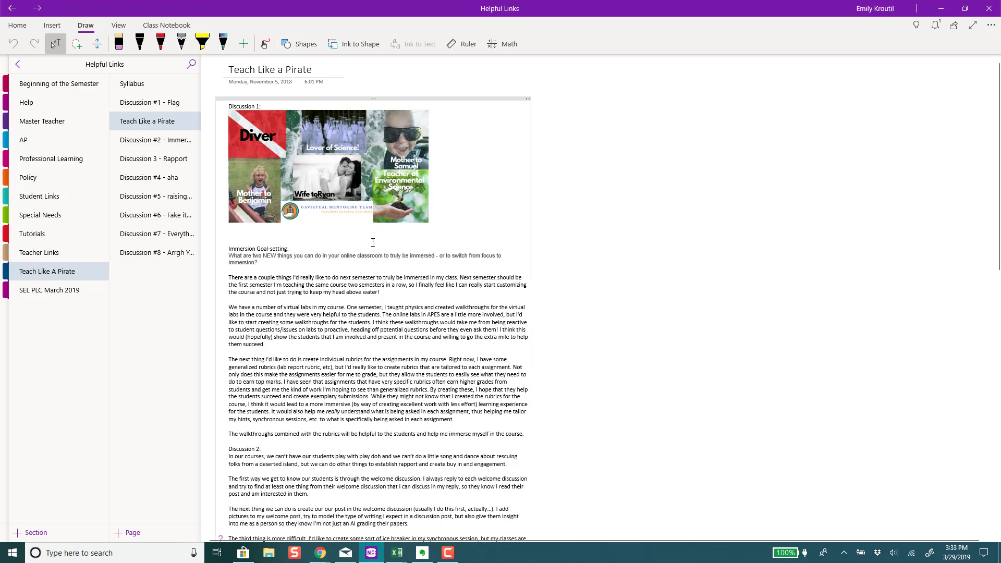
left_click(161, 41)
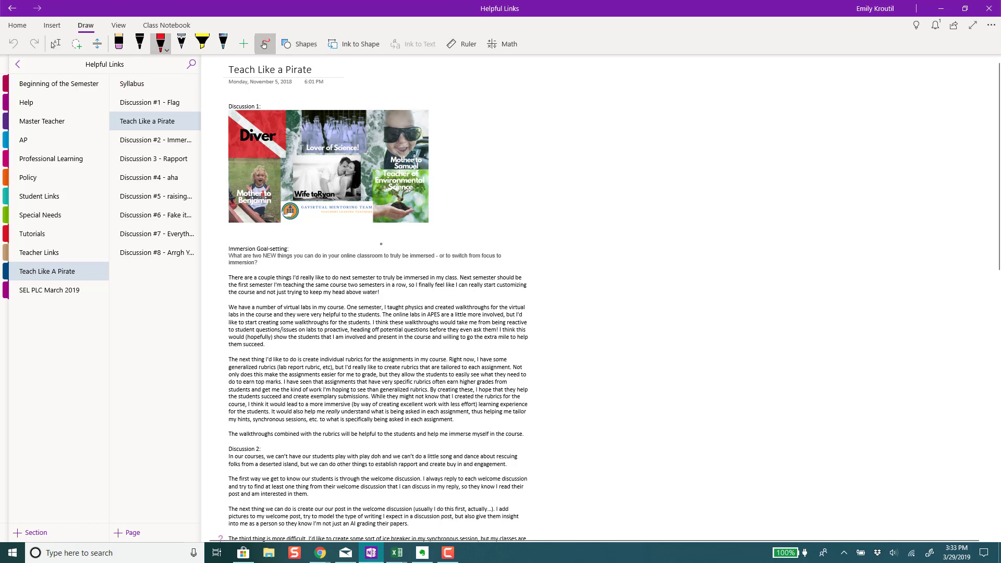
mouse_move(372, 240)
left_mouse_down()
mouse_move(396, 417)
mouse_move(417, 339)
mouse_move(228, 226)
left_mouse_up()
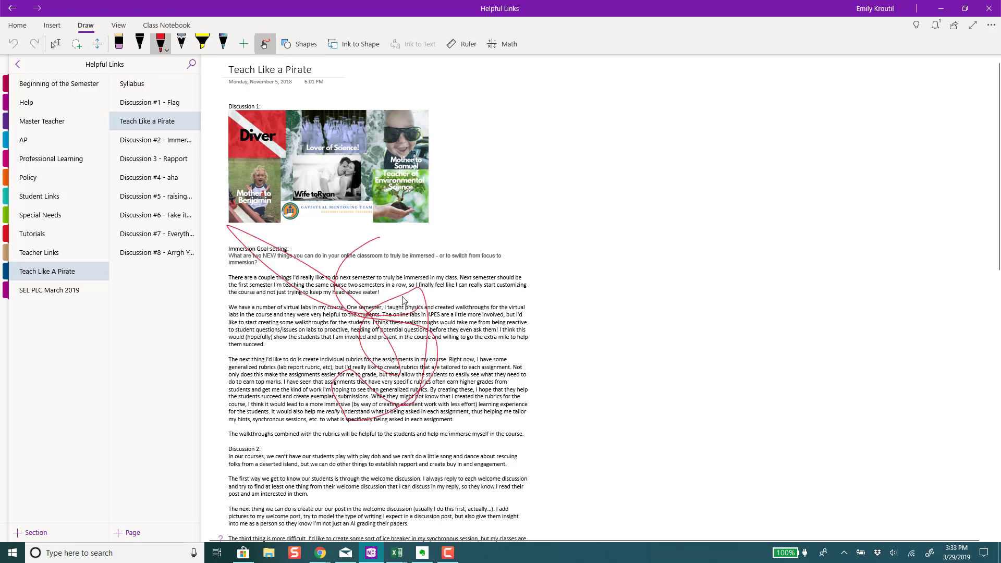
mouse_move(424, 138)
left_mouse_down()
mouse_move(489, 133)
mouse_move(462, 166)
left_mouse_up()
Step: Undo all the red pen strokes on the Teach Like a Pirate page
left_click(15, 45)
left_click(15, 46)
left_click(15, 45)
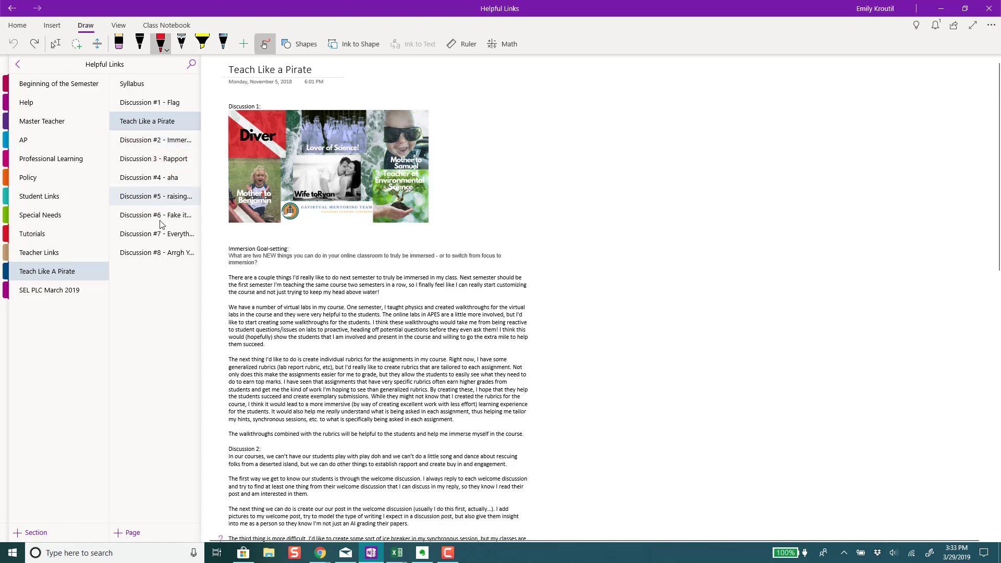
Step: Review the Week 2 Assignment and Week 3 - Relationships pages in the SEL PLC March 2019 section
left_click(68, 292)
left_click(136, 161)
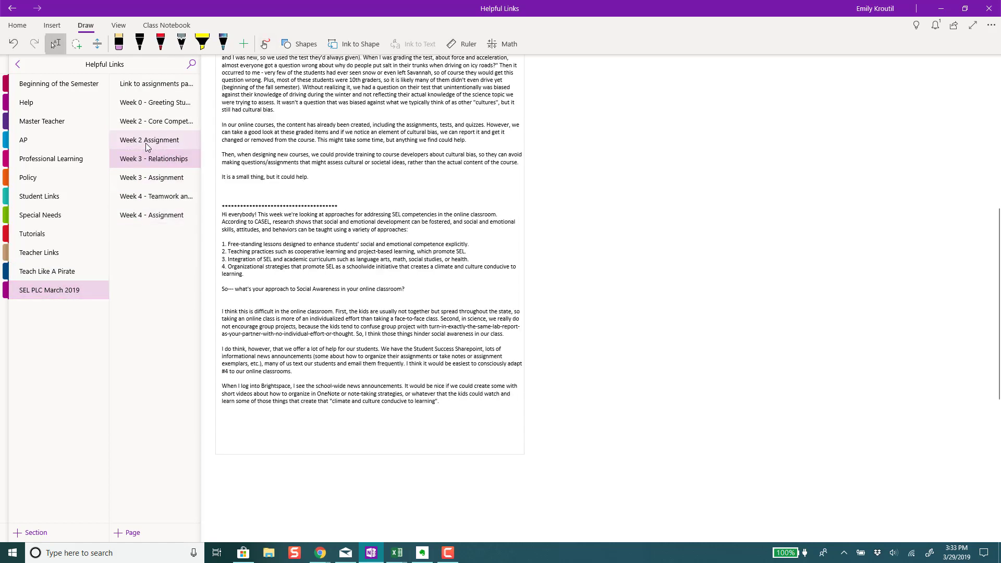
left_click(145, 140)
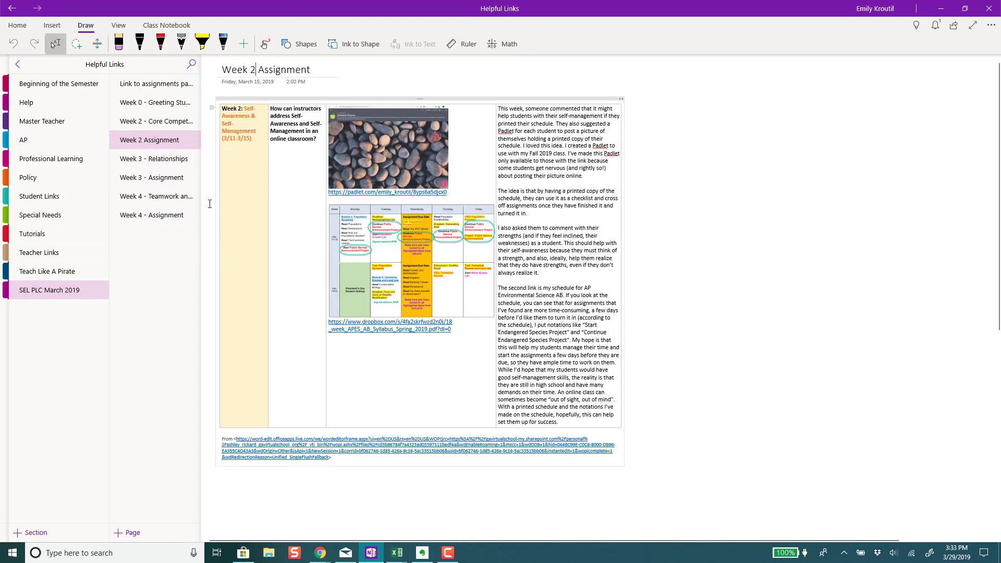
left_click(154, 158)
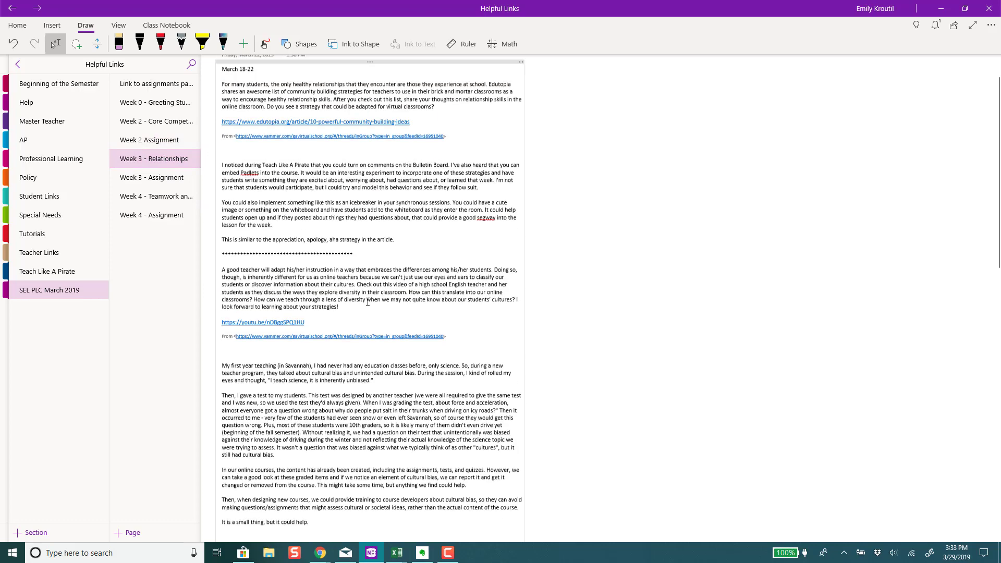
scroll(335, 255, "up", 1)
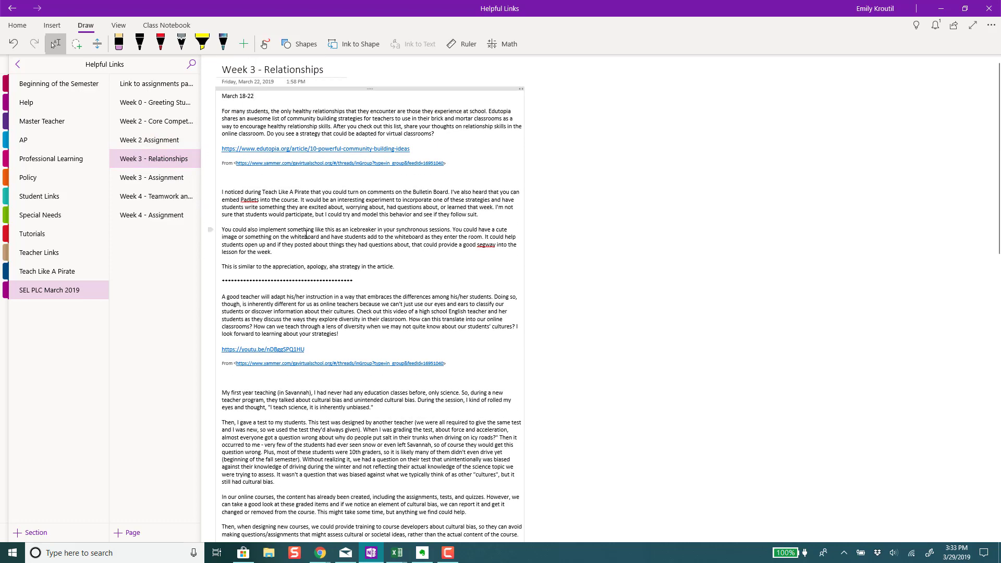
scroll(387, 341, "down", 5)
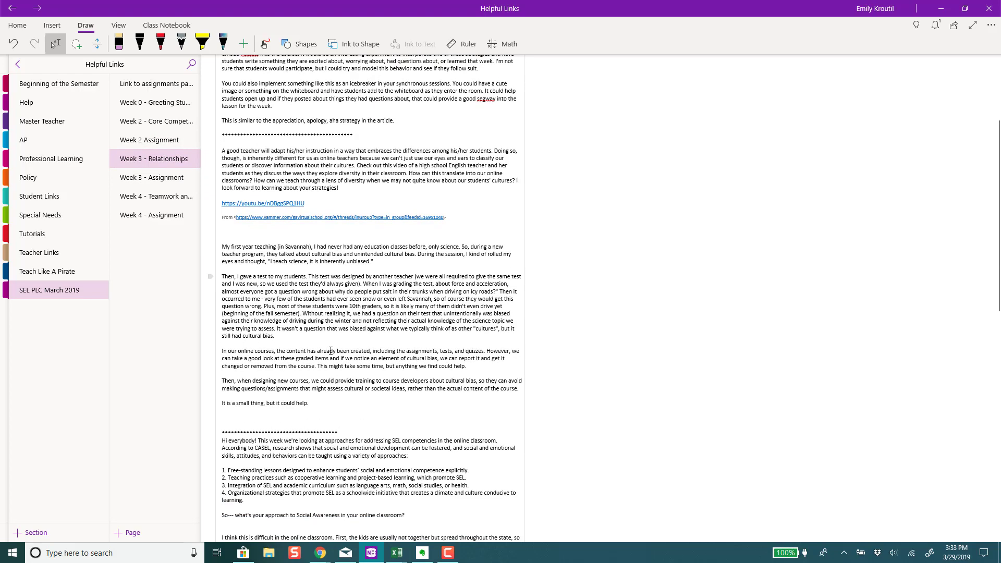
Step: Open the AP section and show the list of all notebooks
left_click(41, 140)
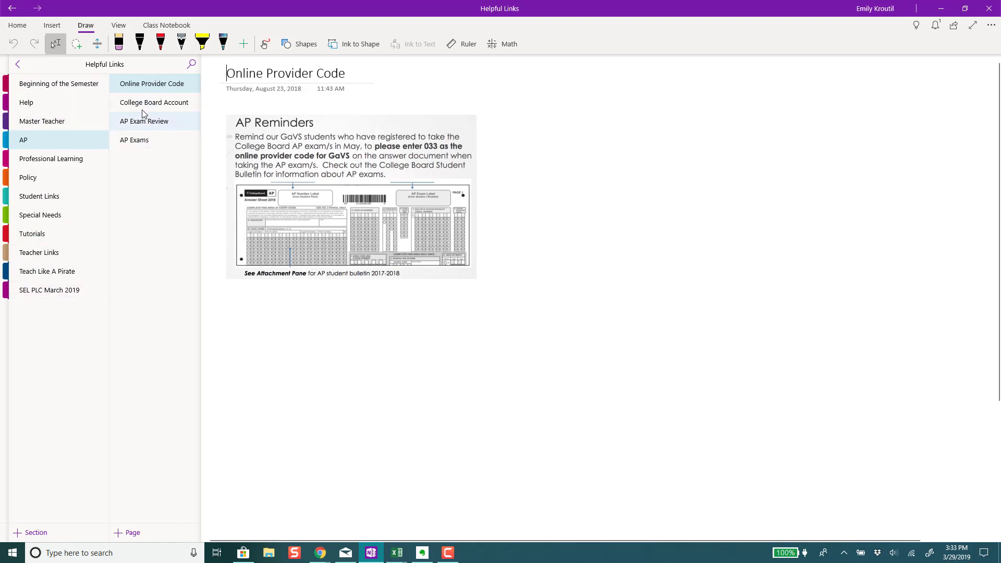
left_click(21, 65)
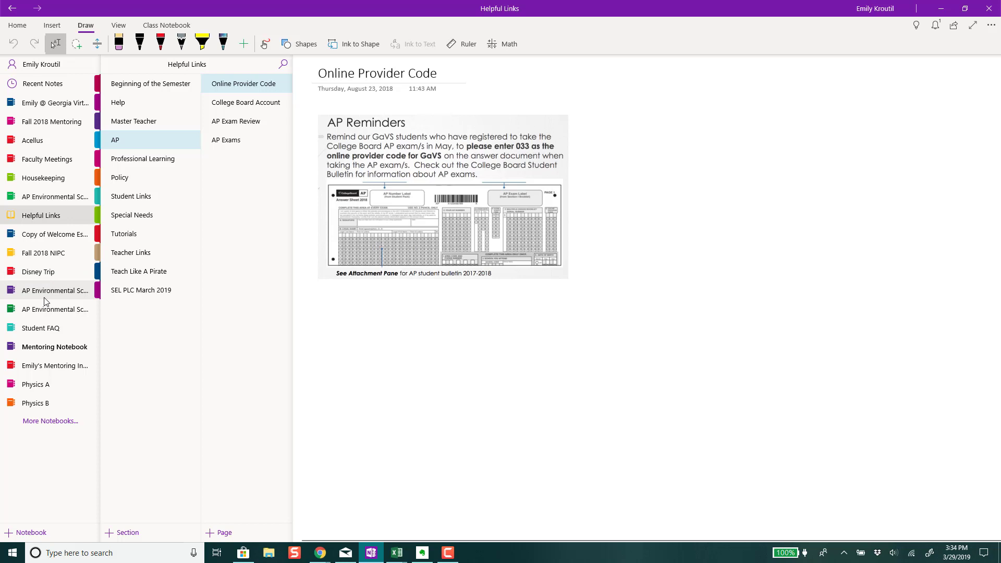
left_click(118, 25)
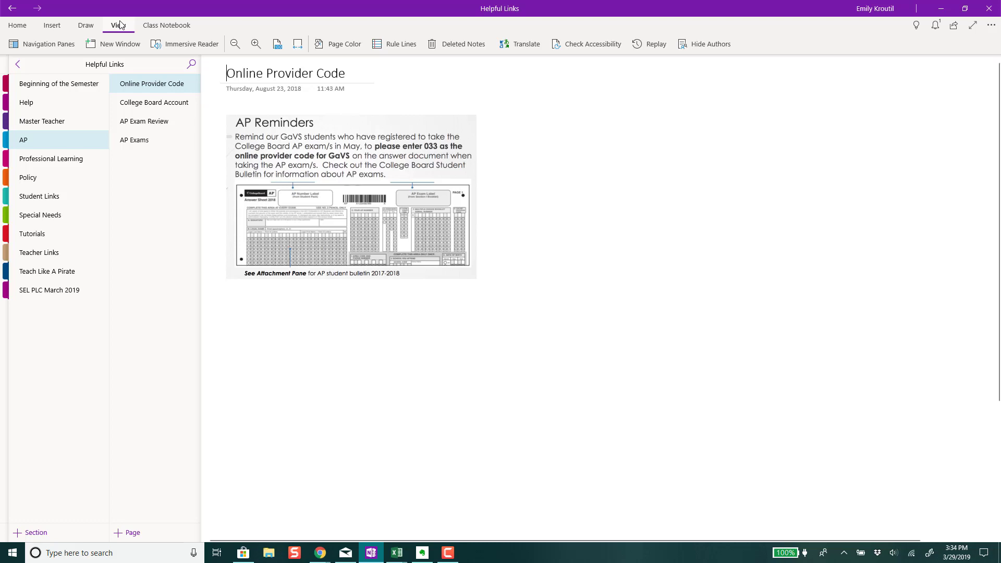
left_click(55, 25)
left_click(157, 30)
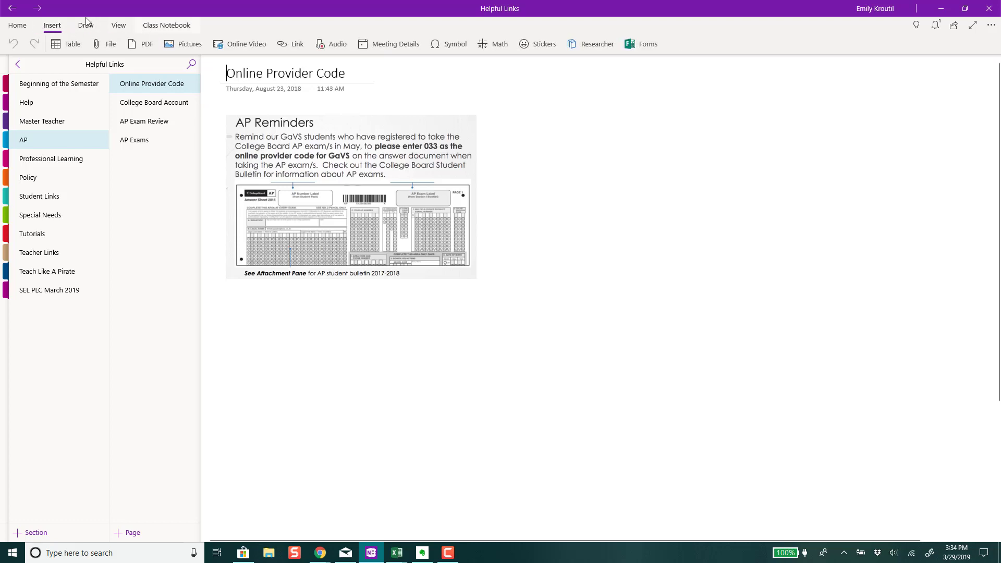
left_click(48, 27)
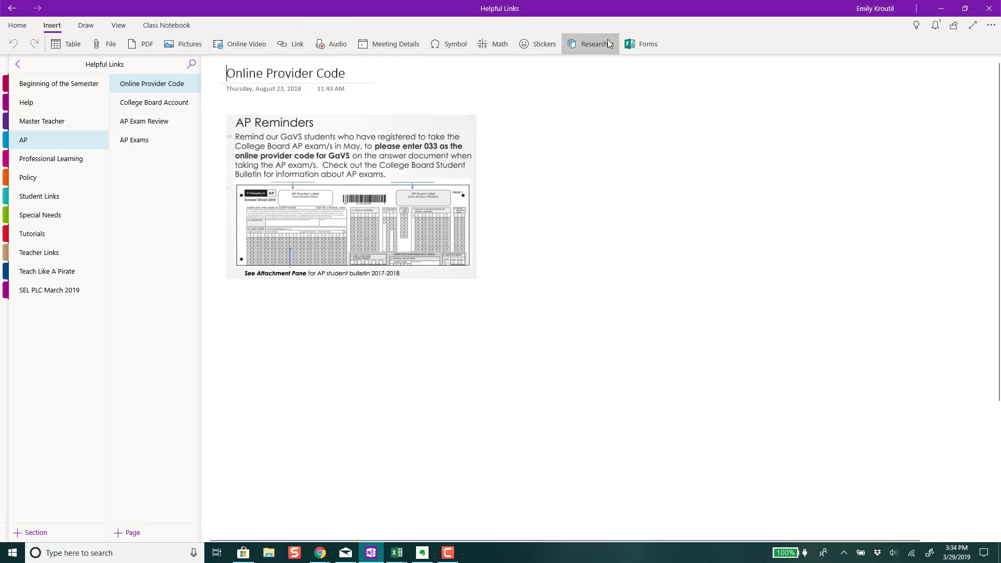
left_click(17, 26)
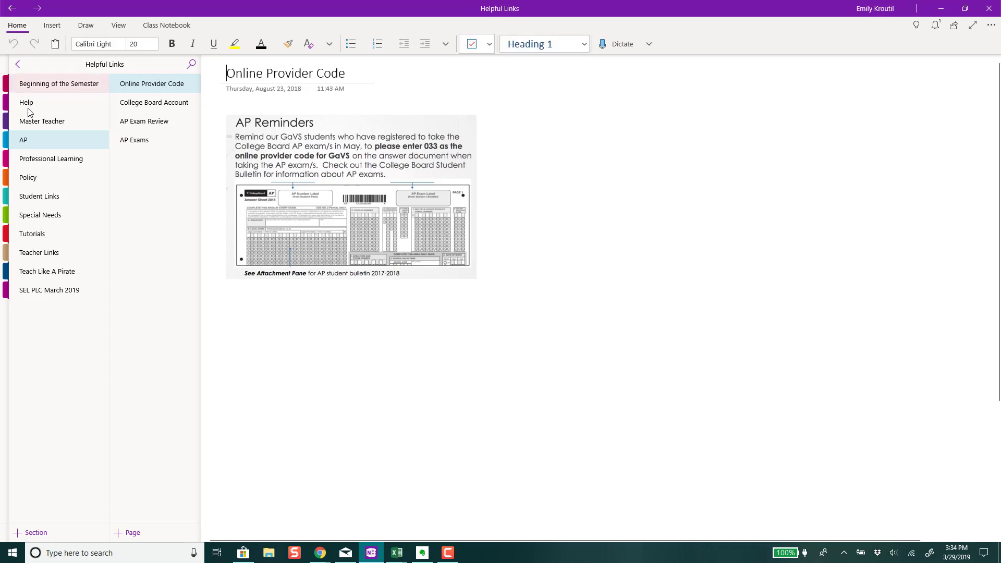
Step: Browse the Teacher Links, Help and Student Links sections and show the list of notebooks again
left_click(18, 63)
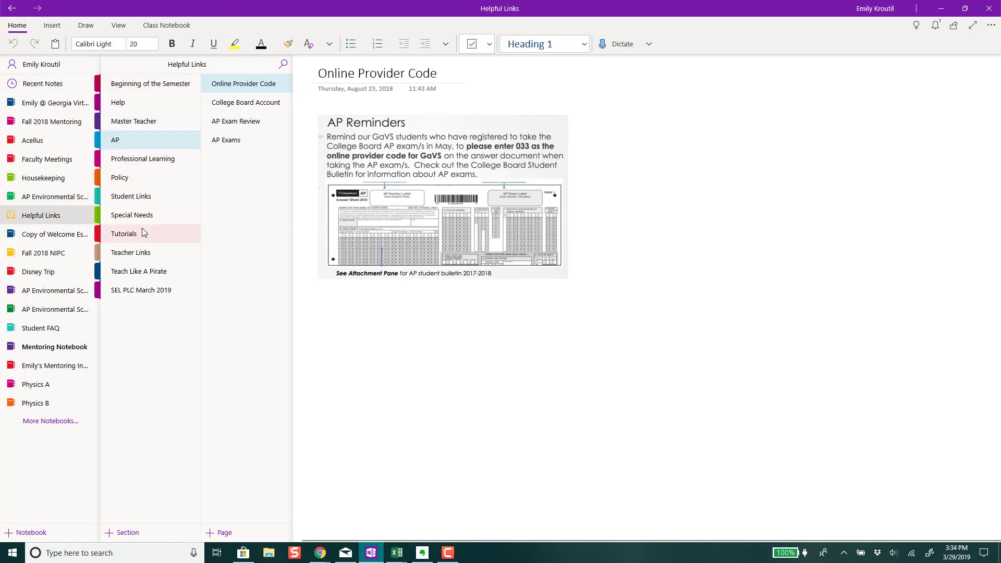
left_click(148, 253)
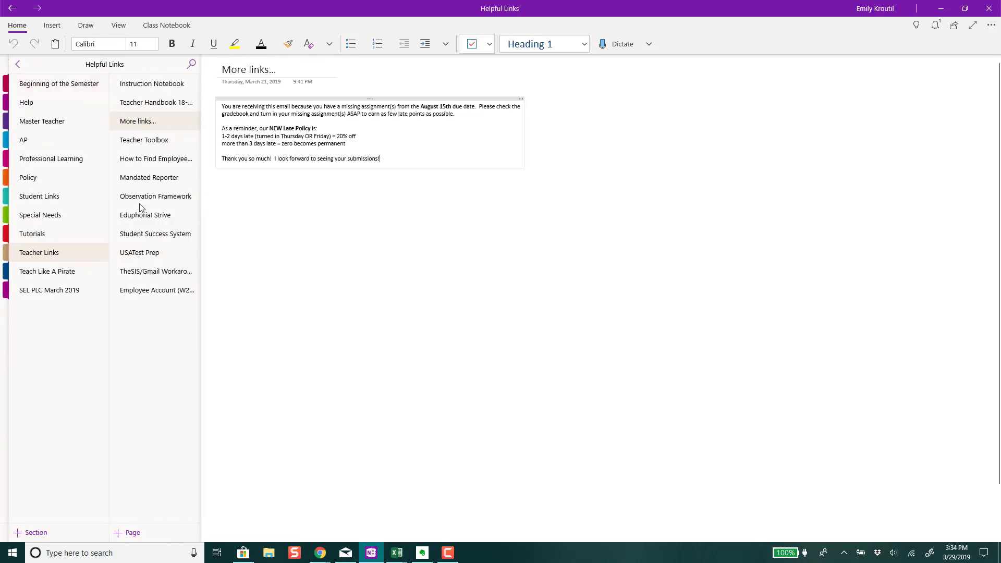
left_click(32, 101)
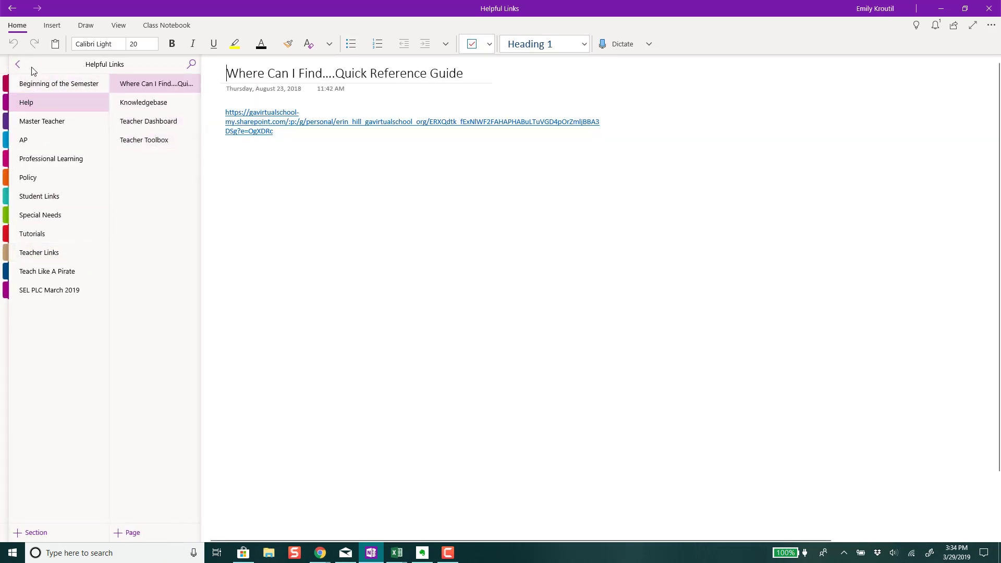
left_click(65, 203)
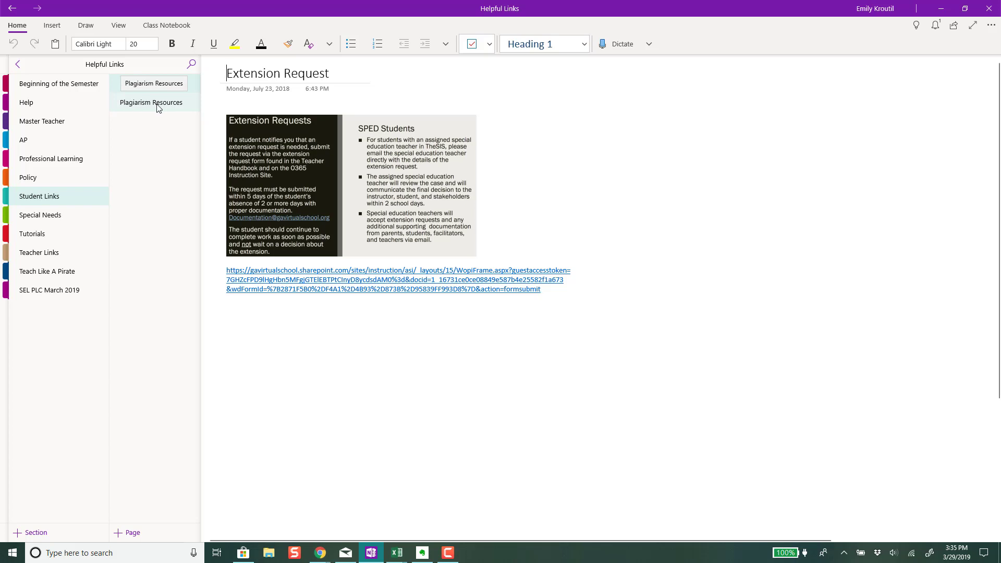
left_click(20, 65)
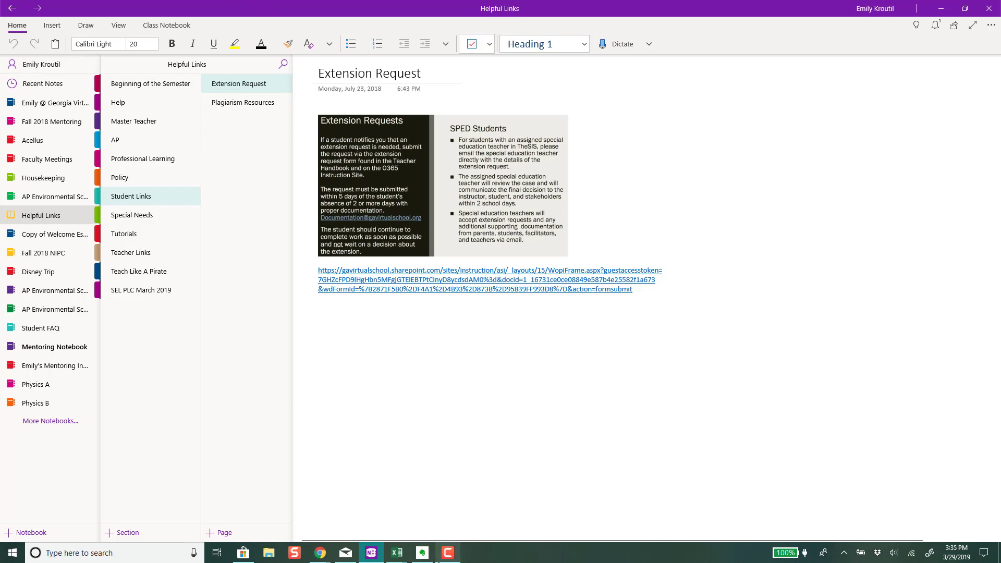
left_click(445, 556)
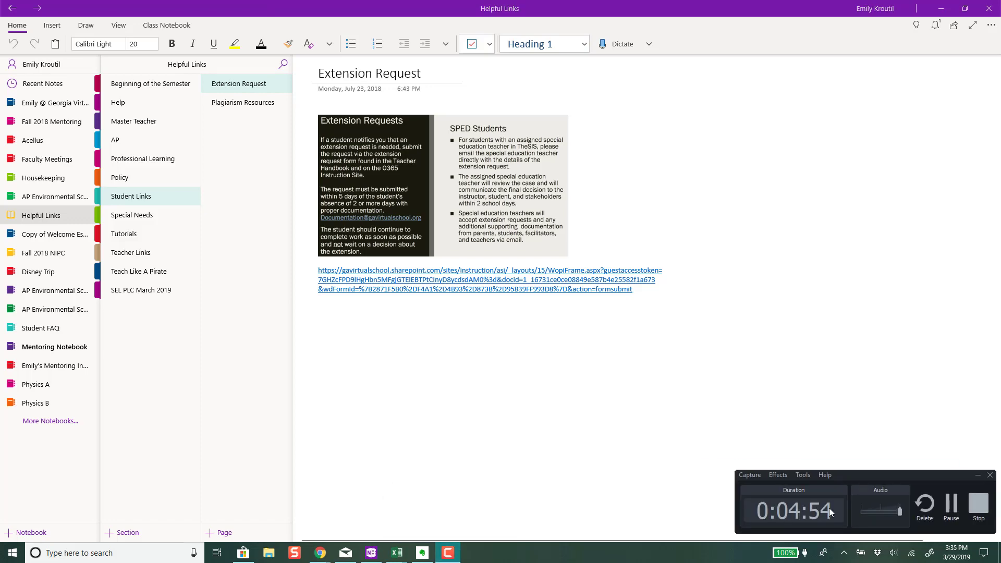